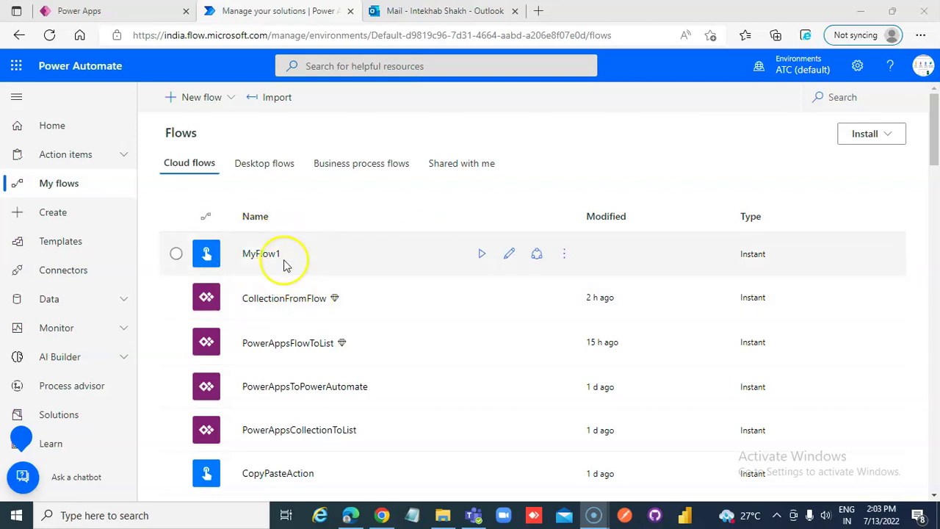
# - Export MyFlow1 from the Cloud flows list as a Package (.zip)
pyautogui.click(566, 254)
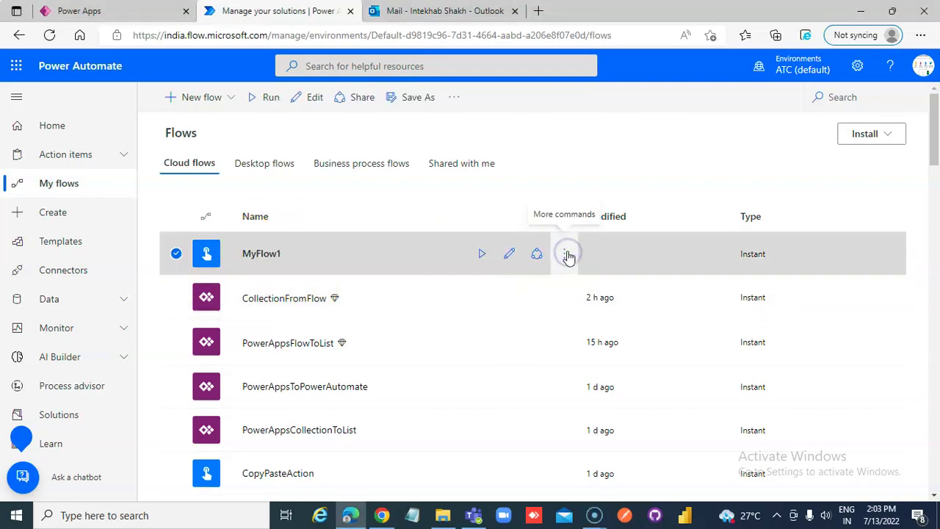
pyautogui.click(453, 98)
pyautogui.moveTo(487, 149)
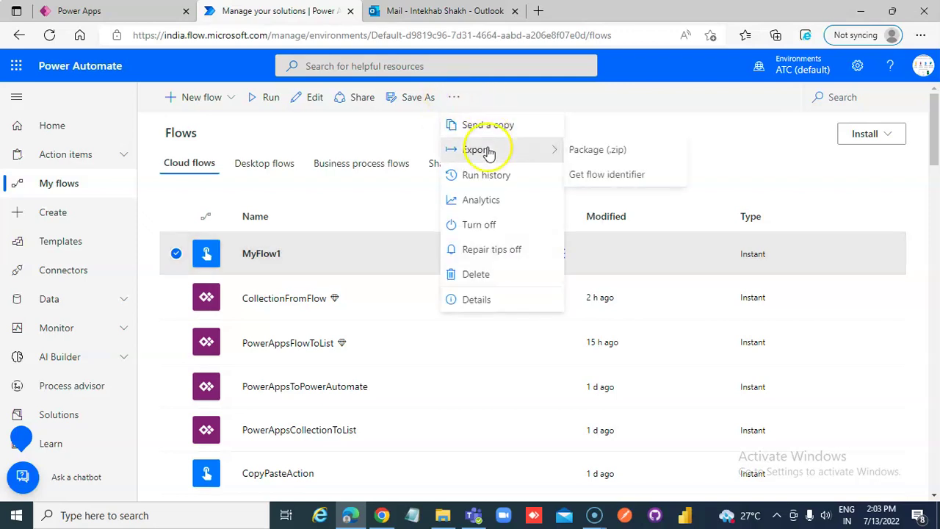
pyautogui.click(631, 150)
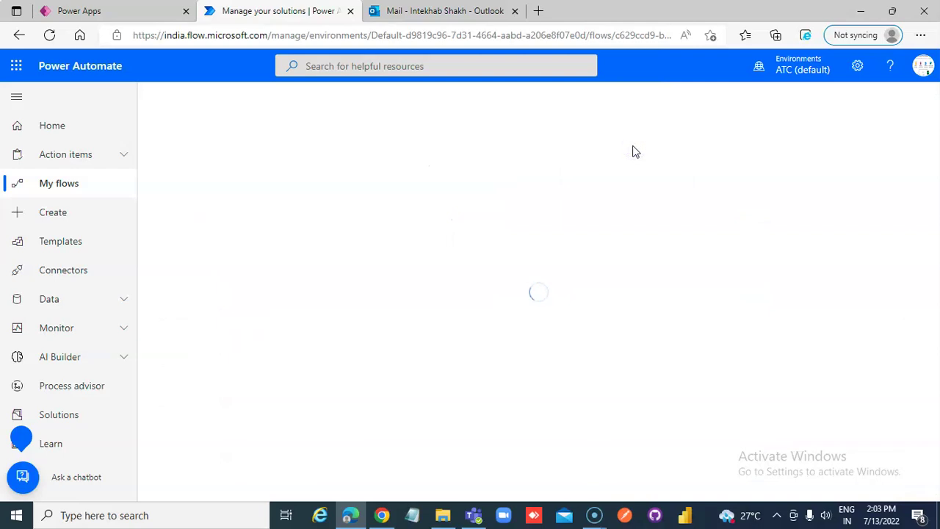
# - Enter Myflow1_Package as the package name and scroll down to the Review Package Content section
pyautogui.click(296, 381)
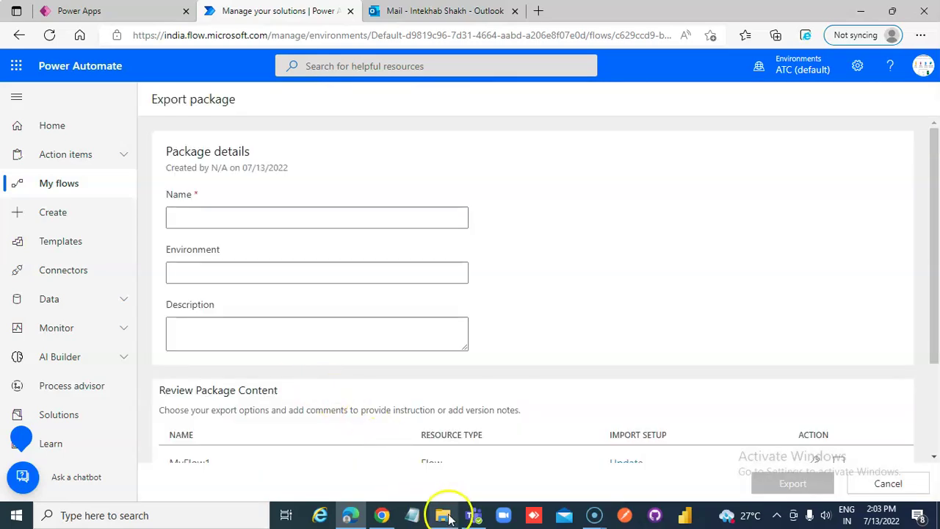
pyautogui.click(205, 216)
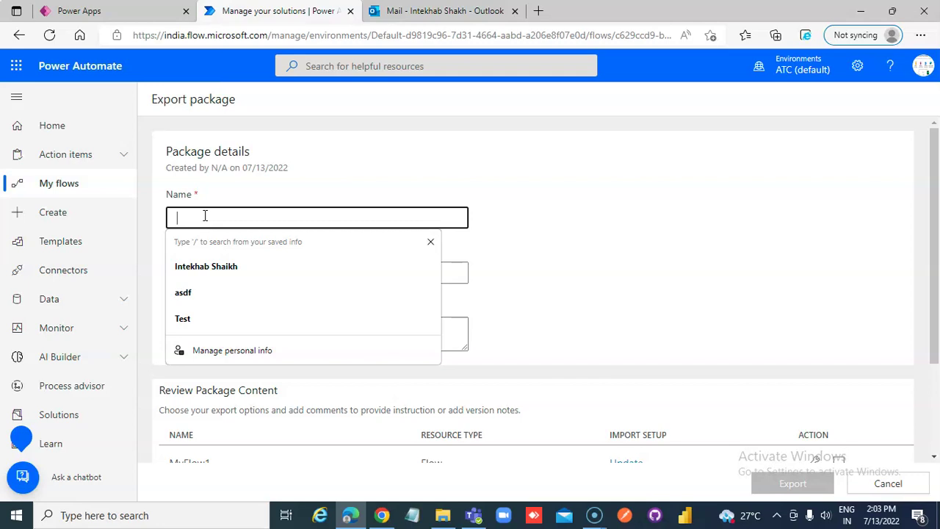
pyautogui.press('Escape')
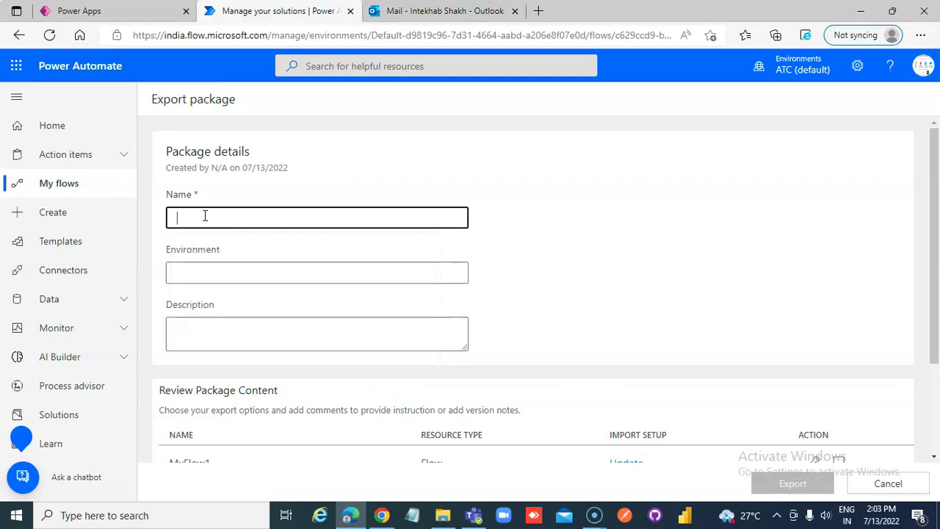
pyautogui.write('Myflow1_Package')
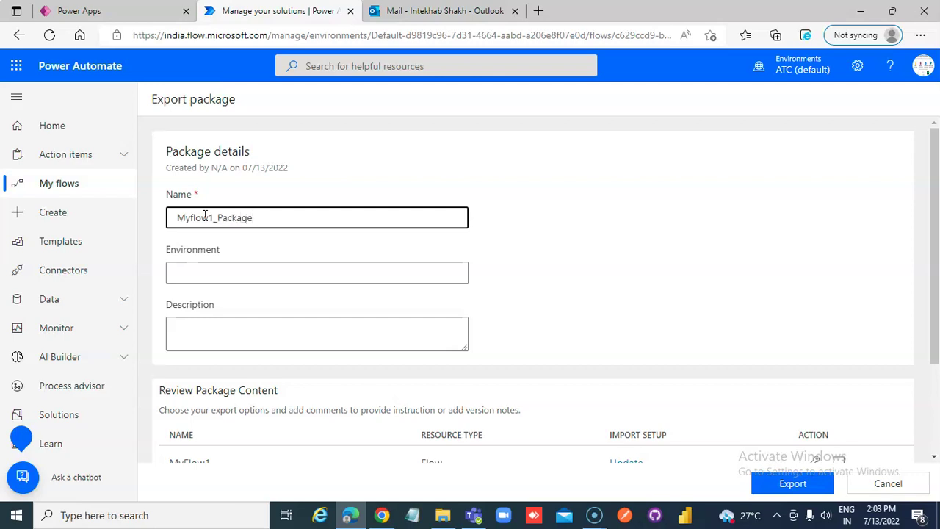
pyautogui.scroll(-2, 514, 353)
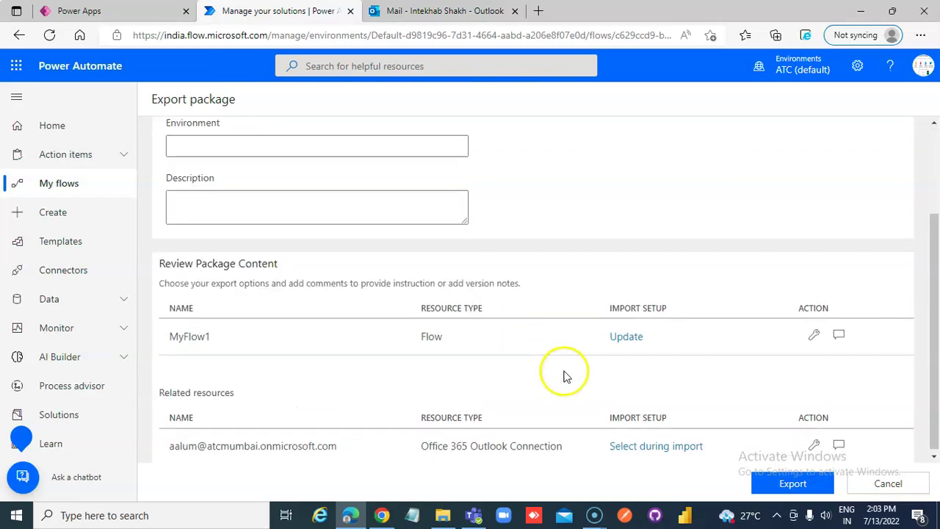
# - Export Myflow1_Package, confirm the 3 KB zip is in Downloads, and return to My flows
pyautogui.click(793, 484)
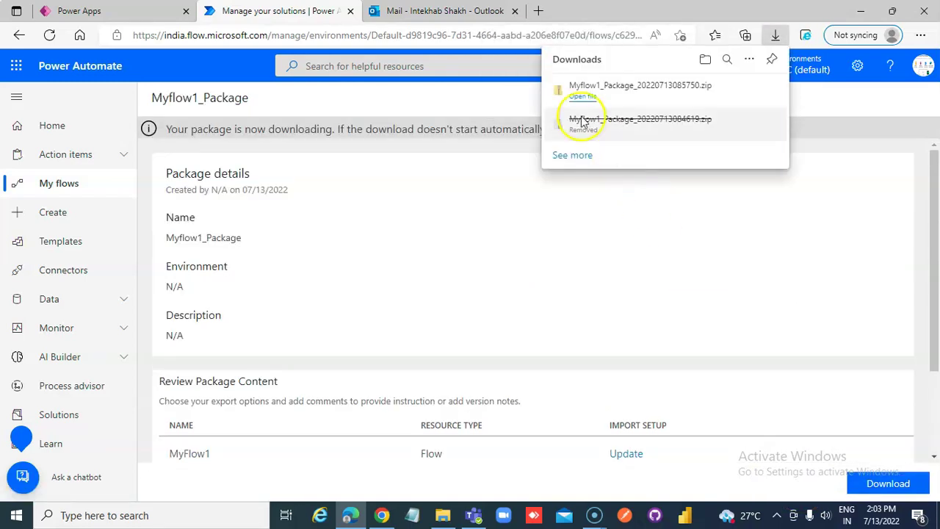
pyautogui.click(703, 64)
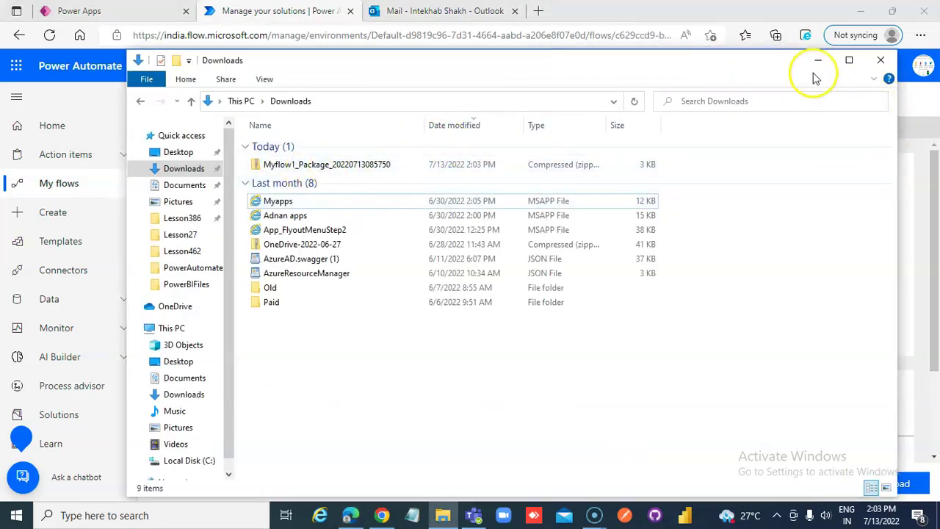
pyautogui.click(818, 66)
pyautogui.click(45, 182)
# - Delete MyFlow1 from the Cloud flows list and confirm the deletion
pyautogui.click(177, 254)
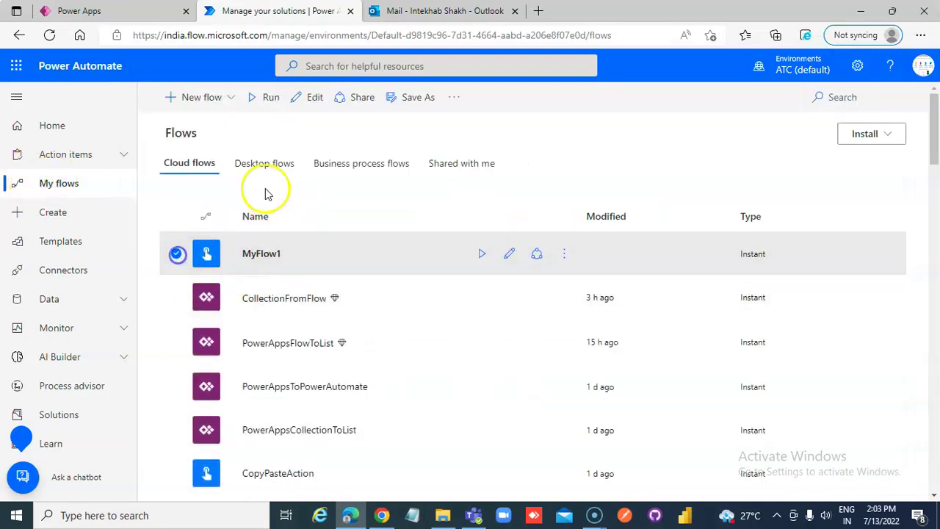
pyautogui.click(453, 97)
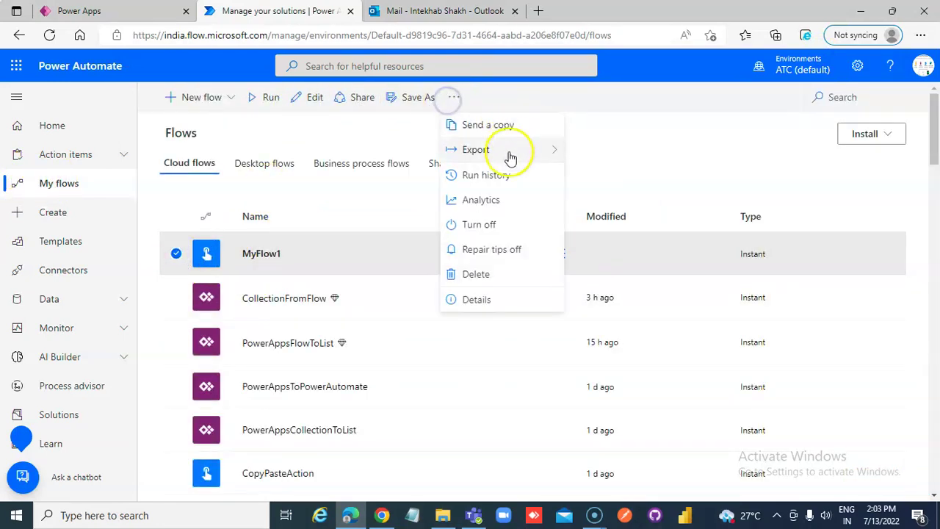
pyautogui.click(468, 273)
pyautogui.click(598, 321)
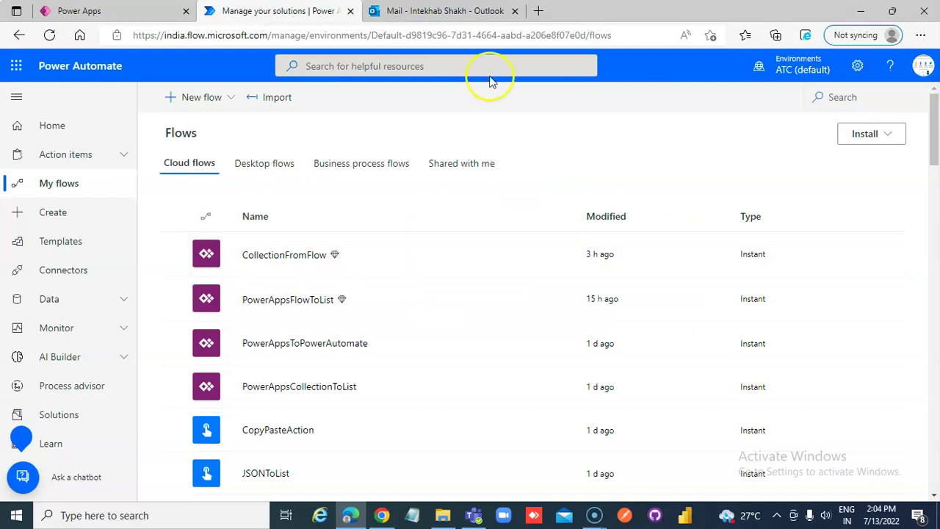
# - On the Import package page, upload the Myflow1_Package zip from the Downloads folder
pyautogui.click(269, 100)
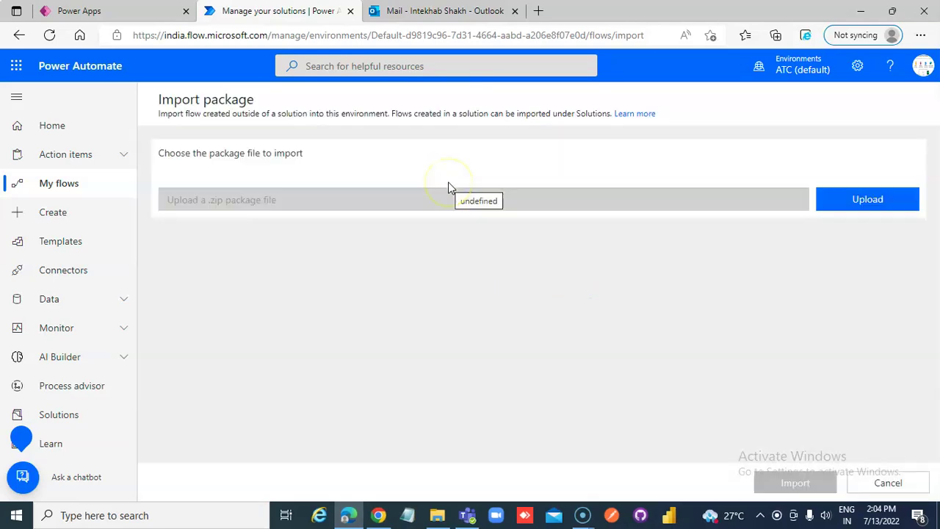
pyautogui.click(858, 201)
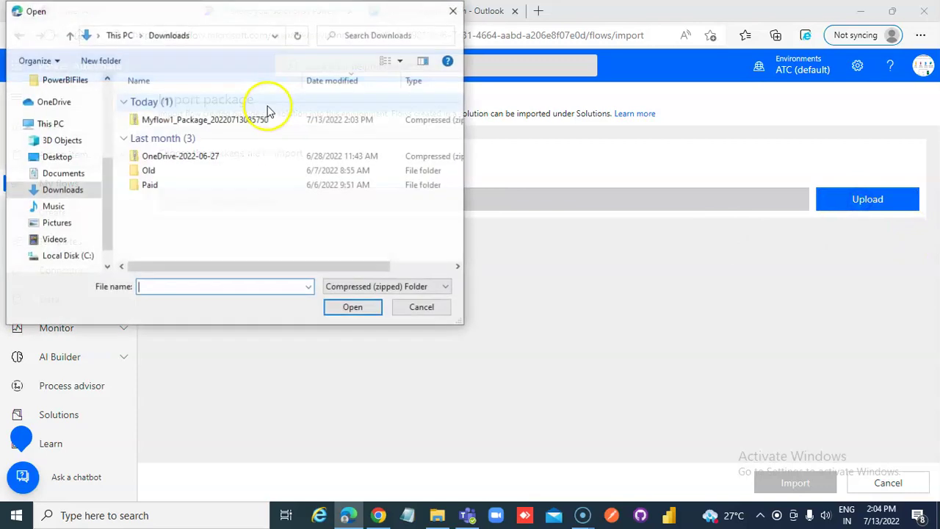
pyautogui.doubleClick(168, 122)
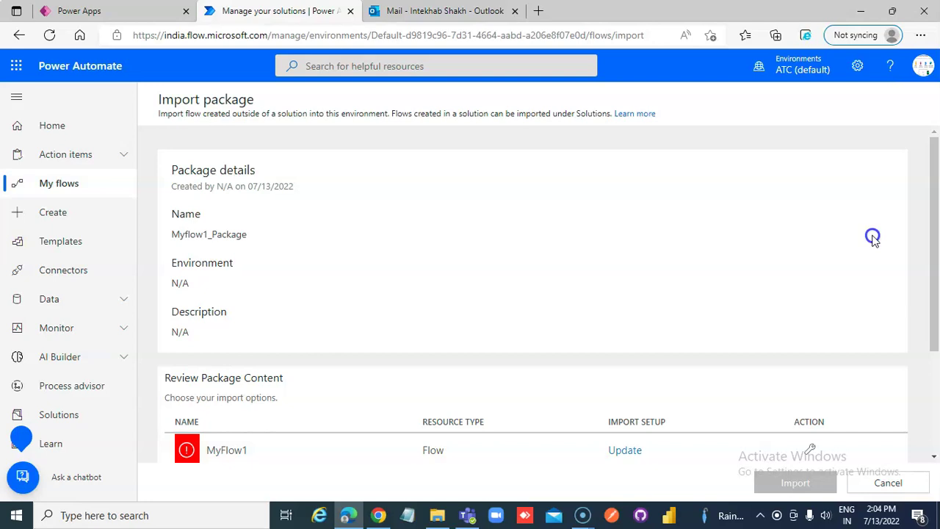
# - Set MyFlow1's import setup to Create as new and save it
pyautogui.scroll(-3, 807, 213)
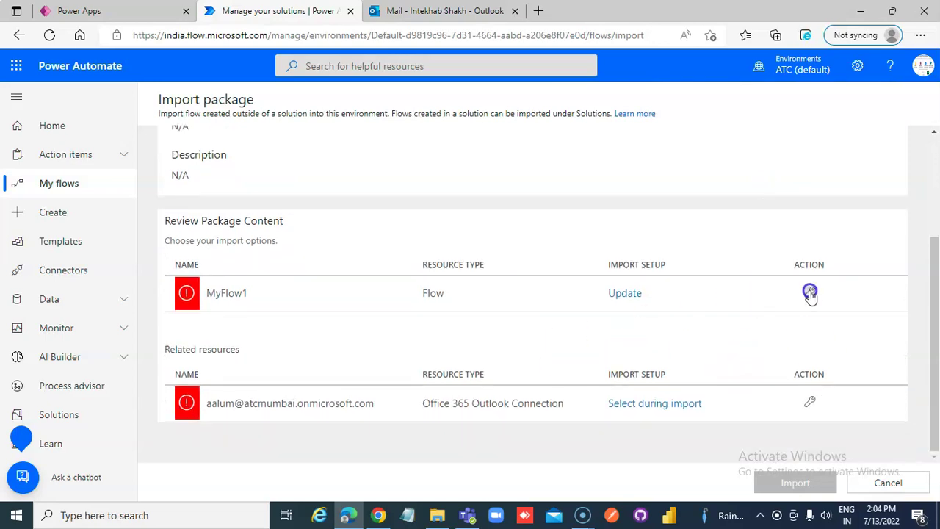
pyautogui.click(810, 293)
pyautogui.click(707, 202)
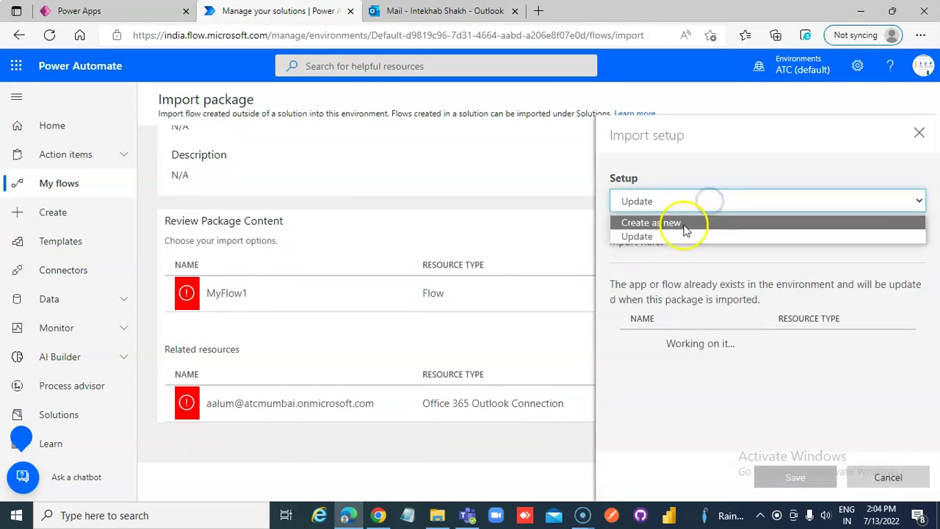
pyautogui.click(683, 224)
pyautogui.click(787, 477)
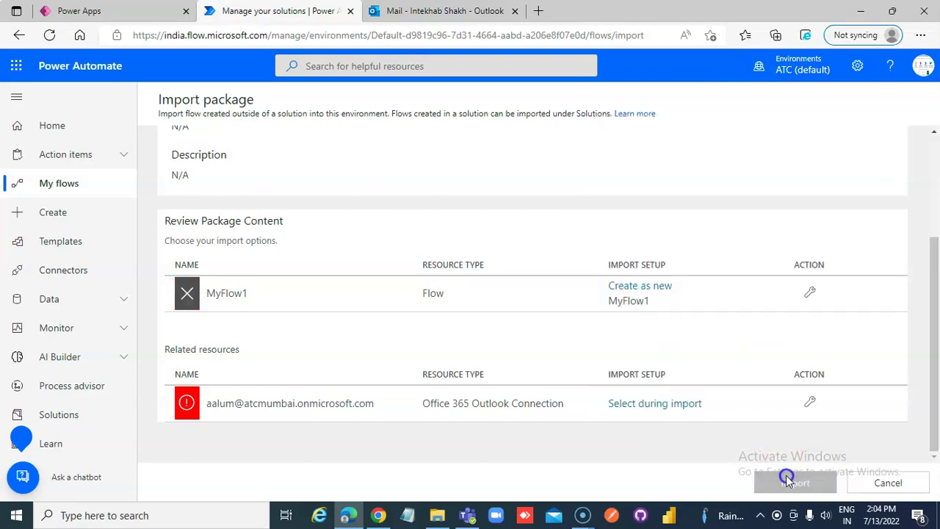
# - Choose the existing Office 365 Outlook connection and start the package import
pyautogui.click(806, 408)
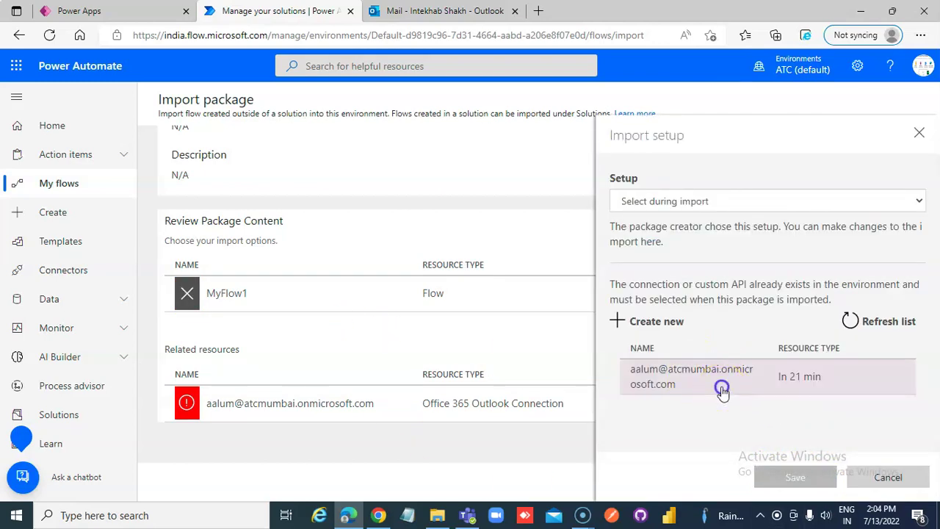
pyautogui.click(721, 391)
pyautogui.click(795, 478)
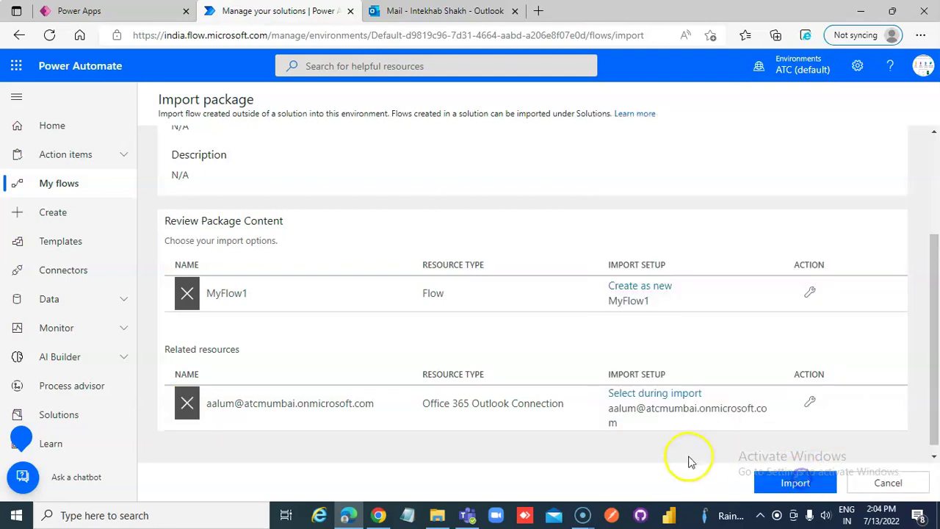
pyautogui.click(780, 479)
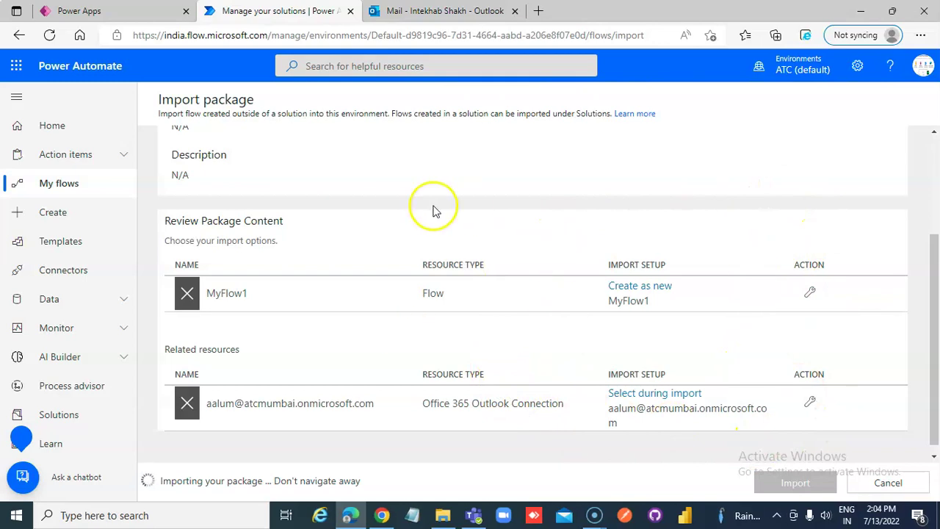
# - Review the import results showing all resources imported, then return to My flows
pyautogui.scroll(3, 433, 211)
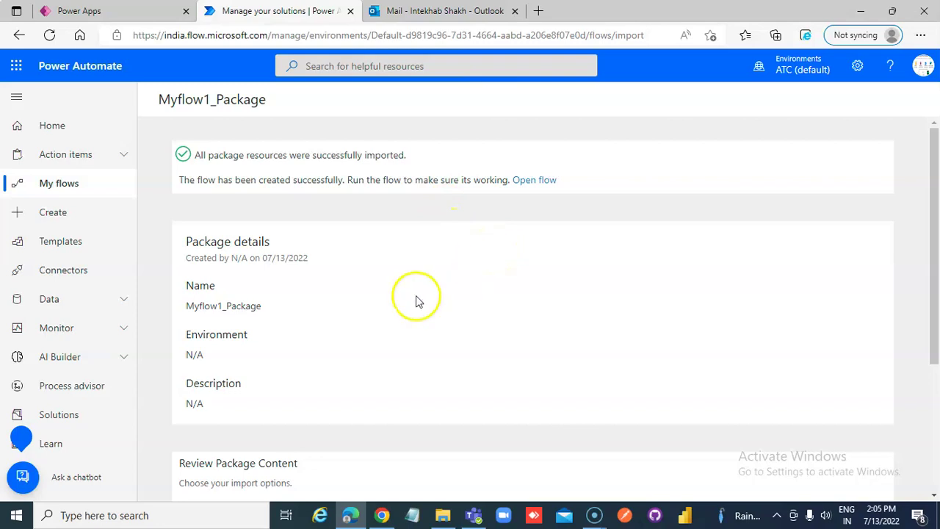
pyautogui.scroll(-3, 415, 301)
pyautogui.scroll(3, 417, 299)
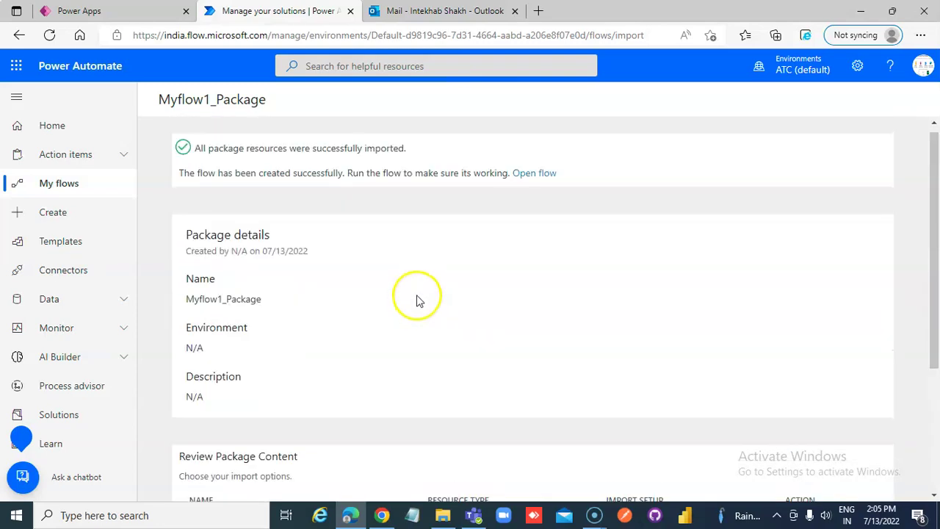
pyautogui.click(44, 187)
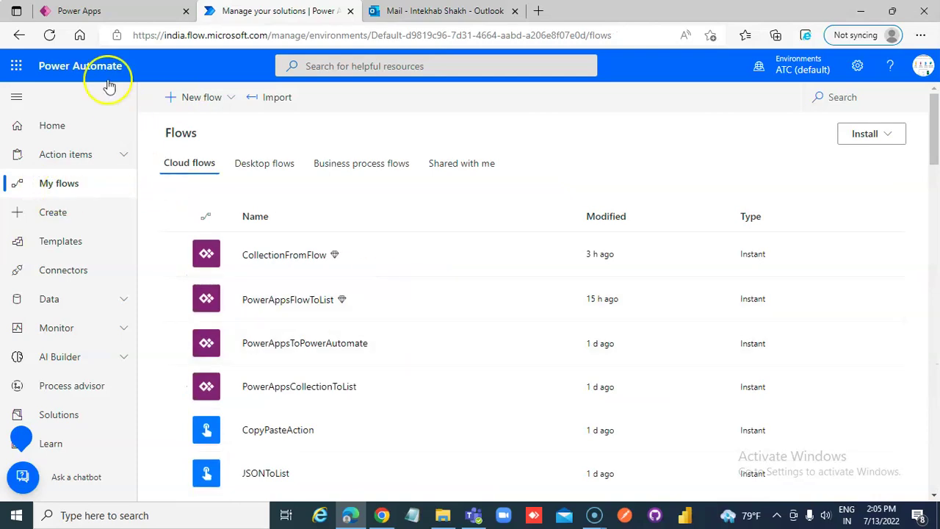
# - Reload the flows list and turn on the imported MyFlow1, then deselect its row
pyautogui.click(49, 35)
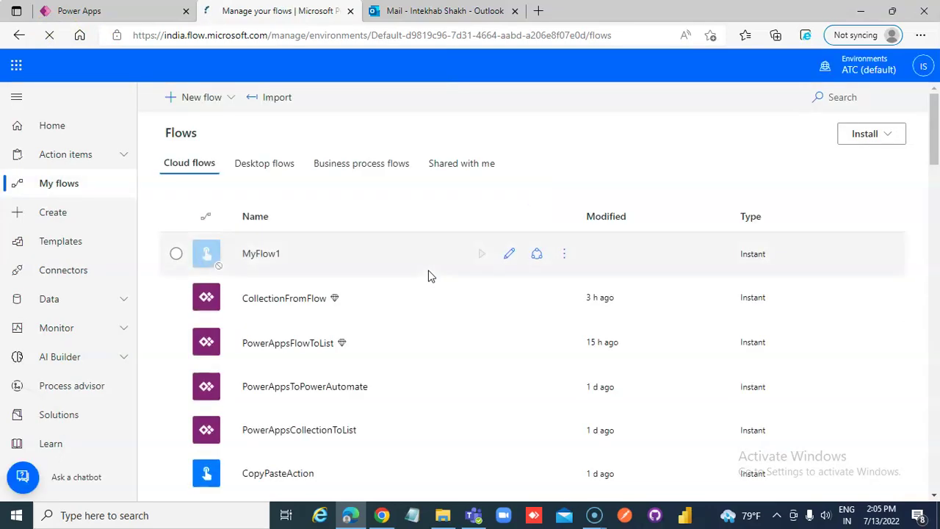
pyautogui.click(260, 266)
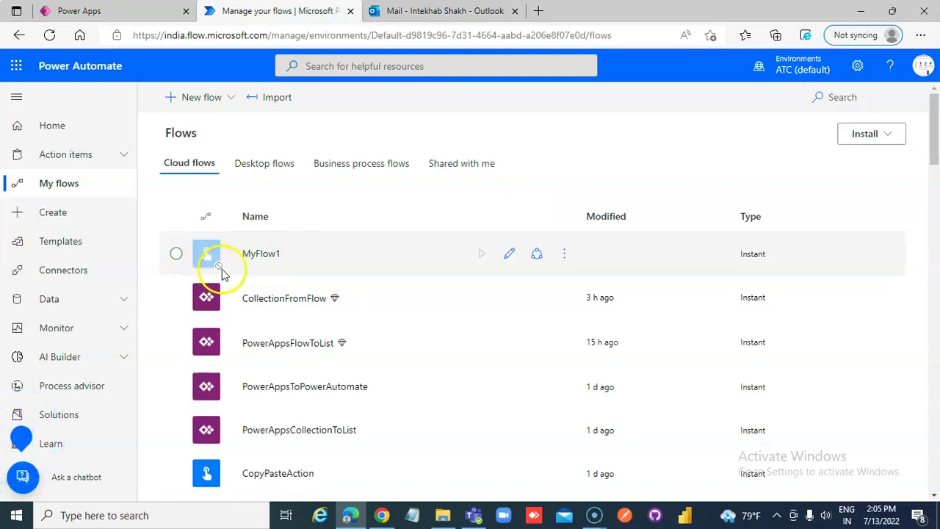
pyautogui.click(565, 256)
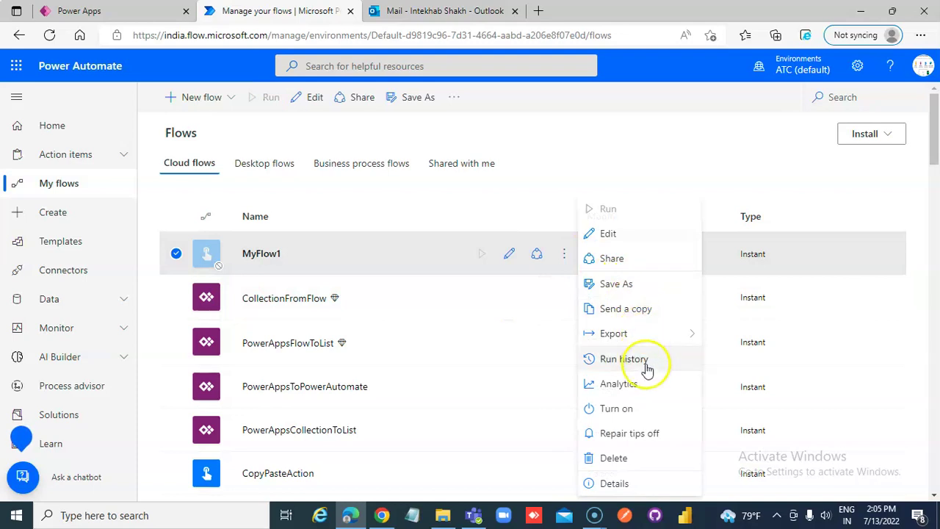
pyautogui.click(640, 409)
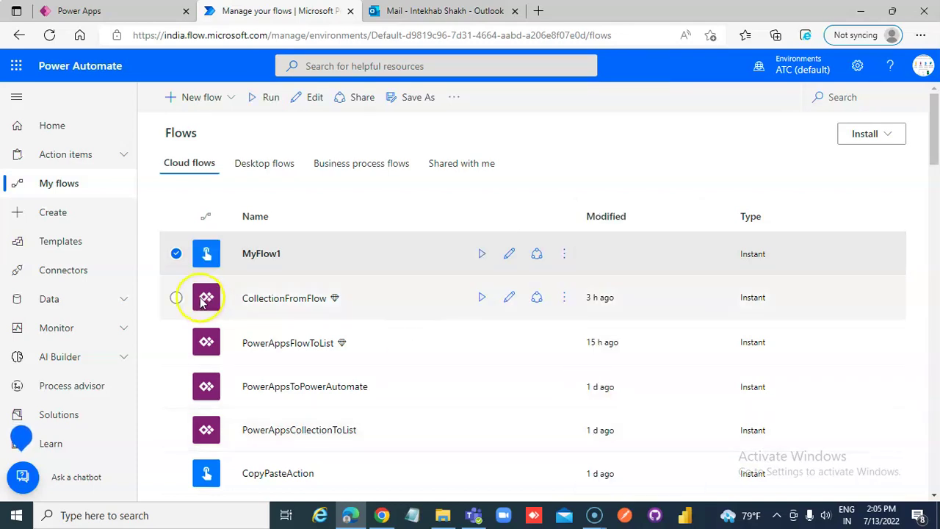
pyautogui.click(178, 254)
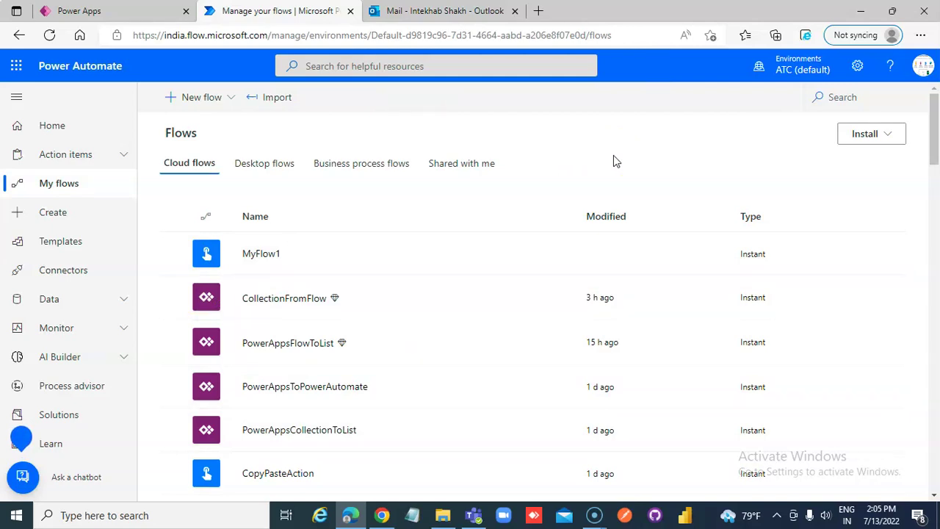
# - Start a manual run of MyFlow1 from its details page
pyautogui.click(262, 253)
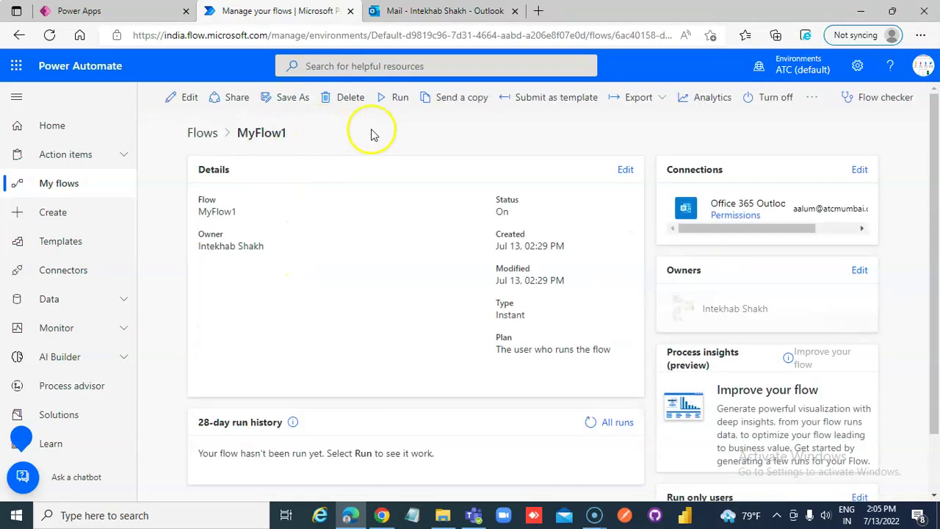
pyautogui.click(400, 99)
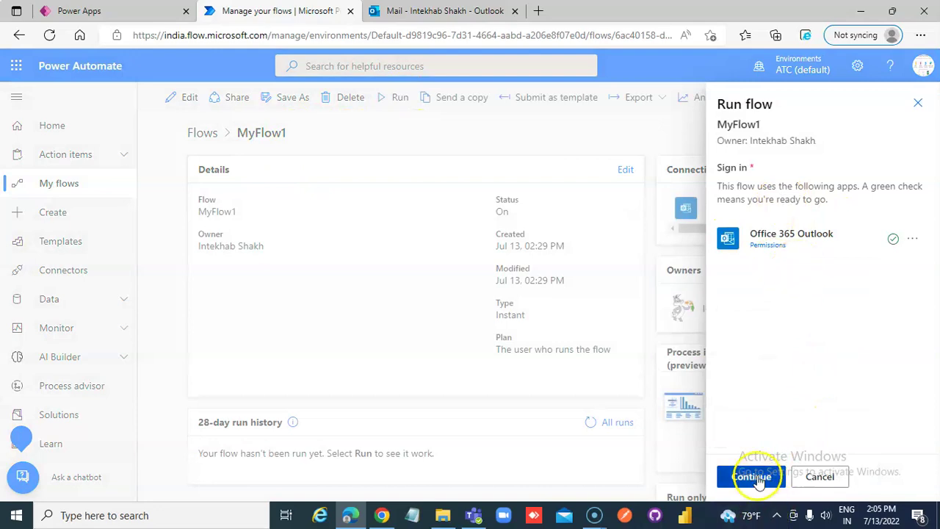
pyautogui.click(751, 475)
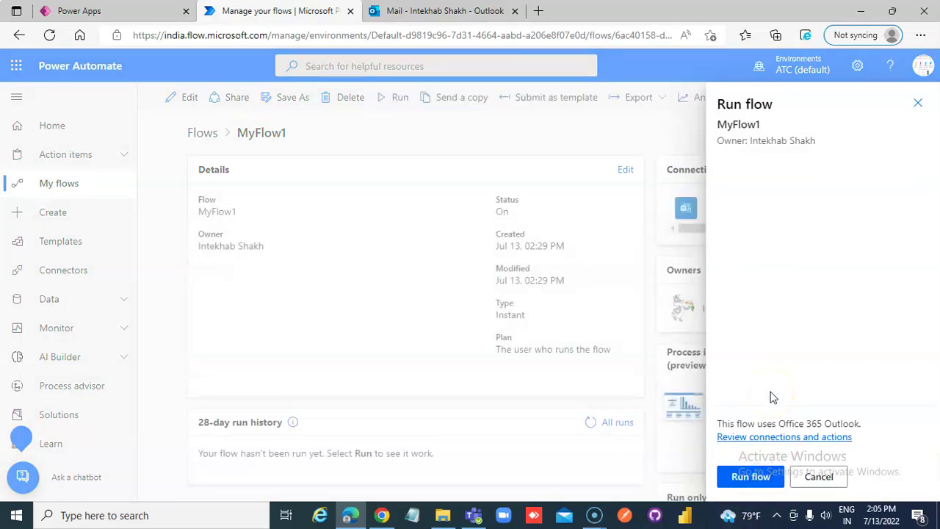
pyautogui.click(747, 476)
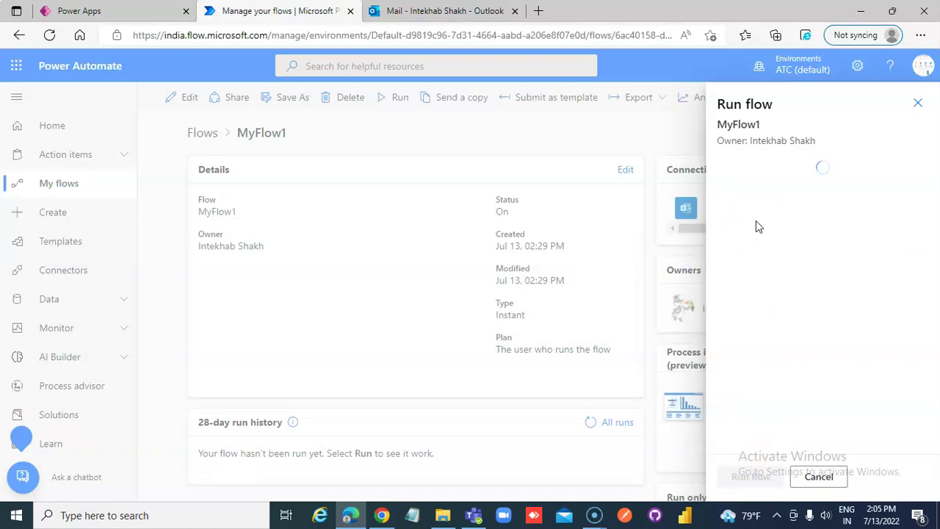
# - Confirm A Test Email arrived in the Outlook inbox, then return to Power Automate
pyautogui.click(494, 440)
pyautogui.click(443, 515)
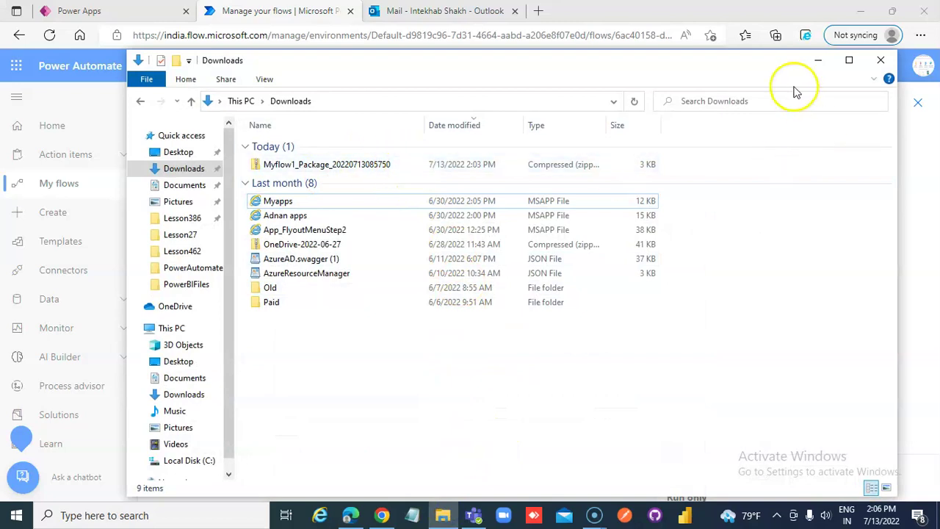
pyautogui.click(818, 59)
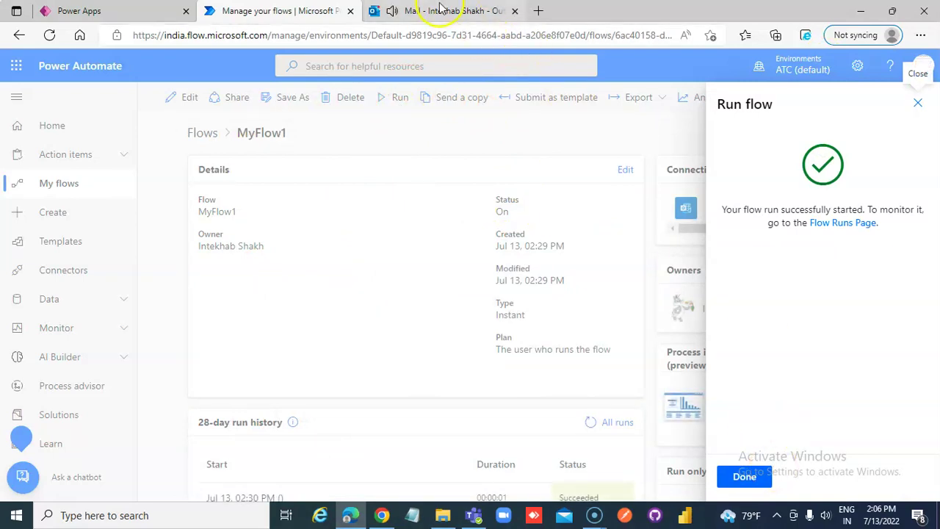
pyautogui.click(463, 10)
pyautogui.click(264, 186)
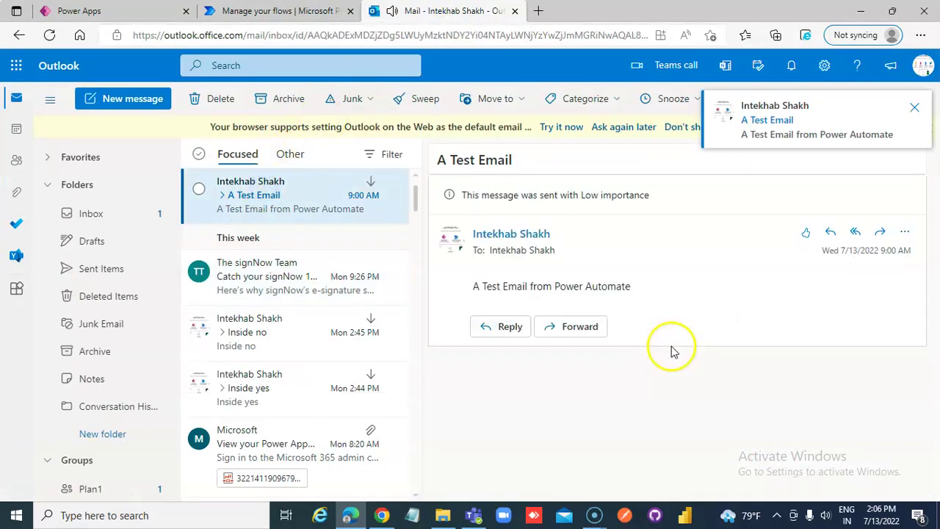
pyautogui.click(254, 13)
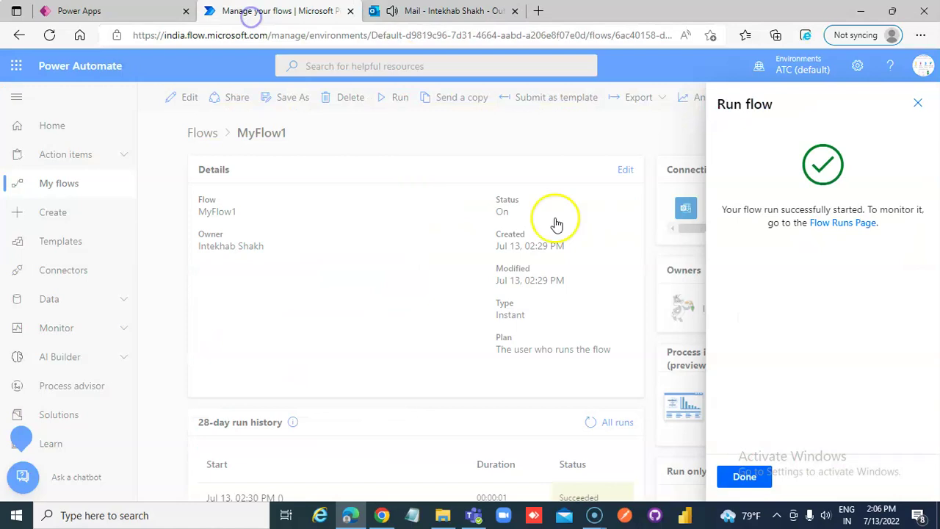
# - Close the run panel, inspect the Send an email (V2) step in the designer, and go back
pyautogui.click(744, 476)
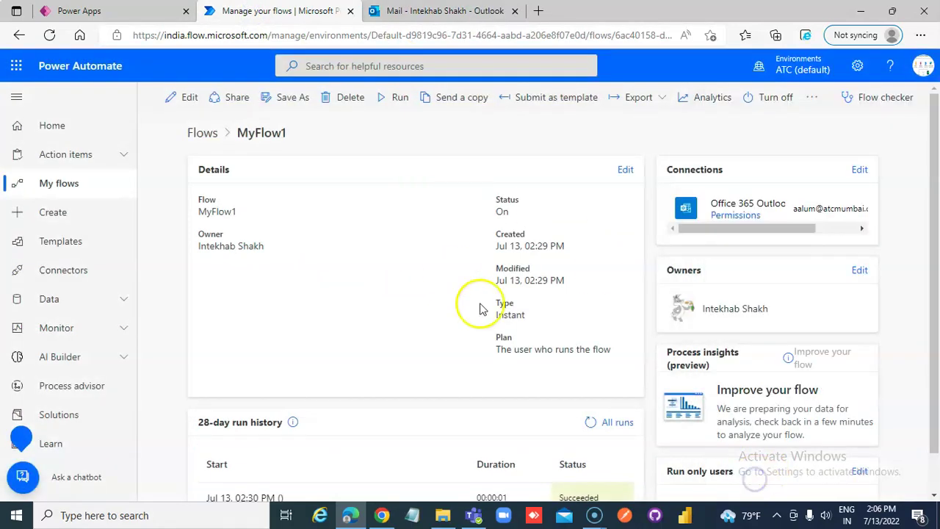
pyautogui.click(193, 102)
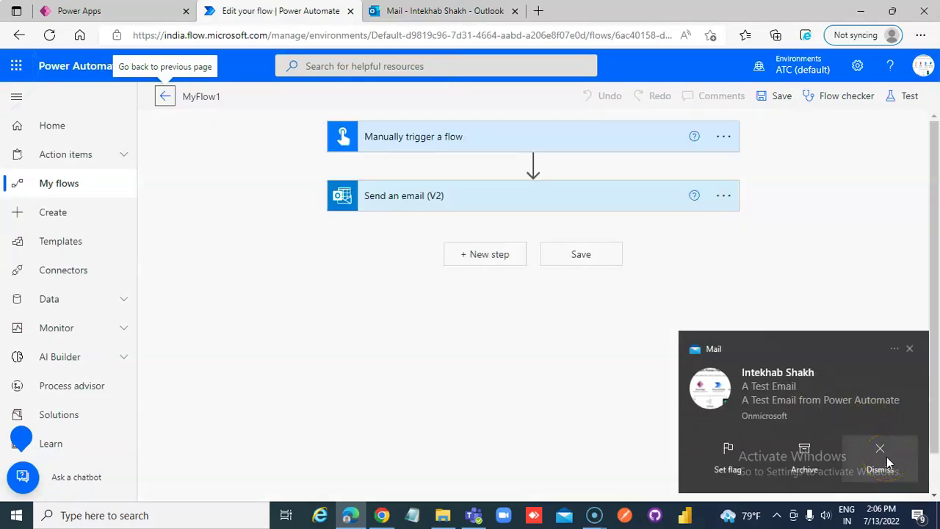
pyautogui.click(887, 463)
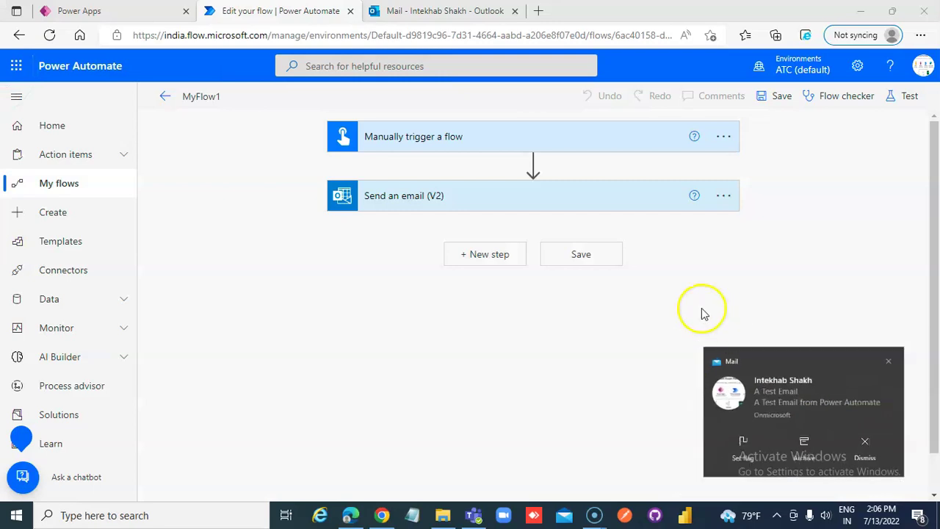
pyautogui.click(555, 201)
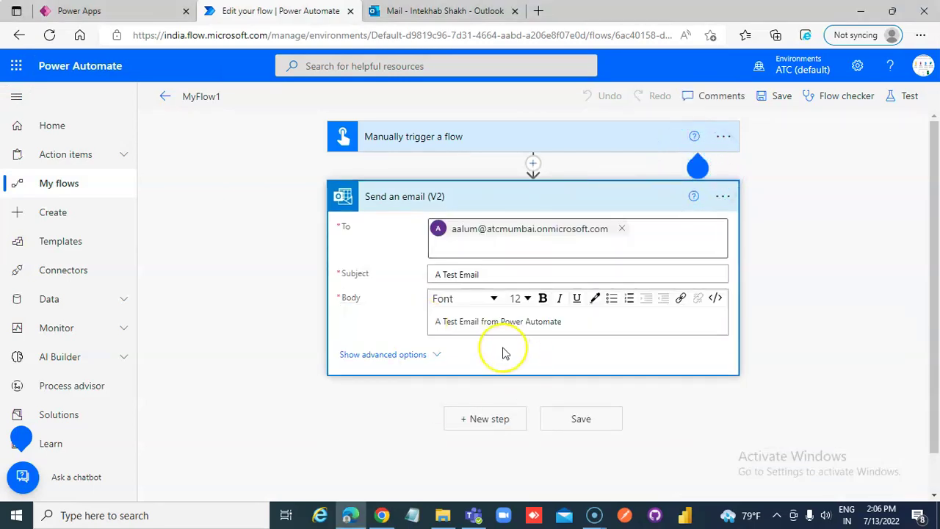
pyautogui.click(165, 98)
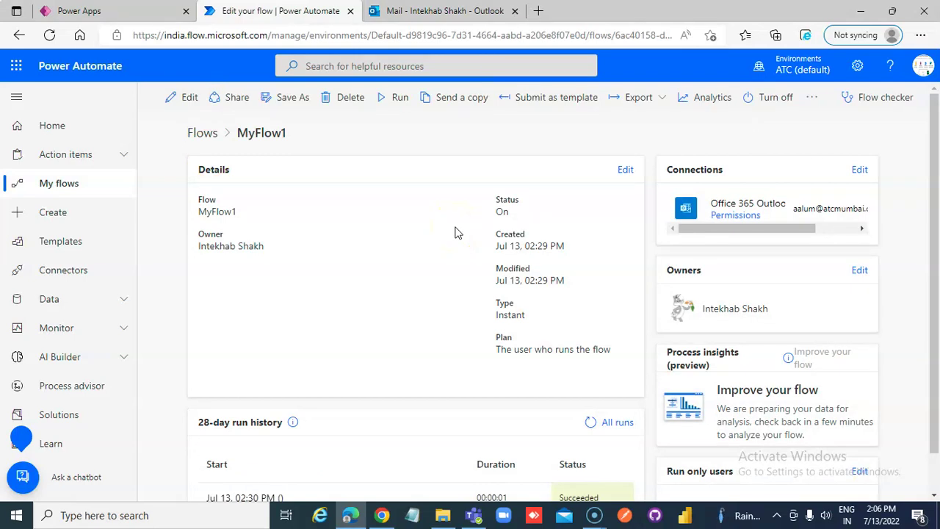
pyautogui.click(30, 498)
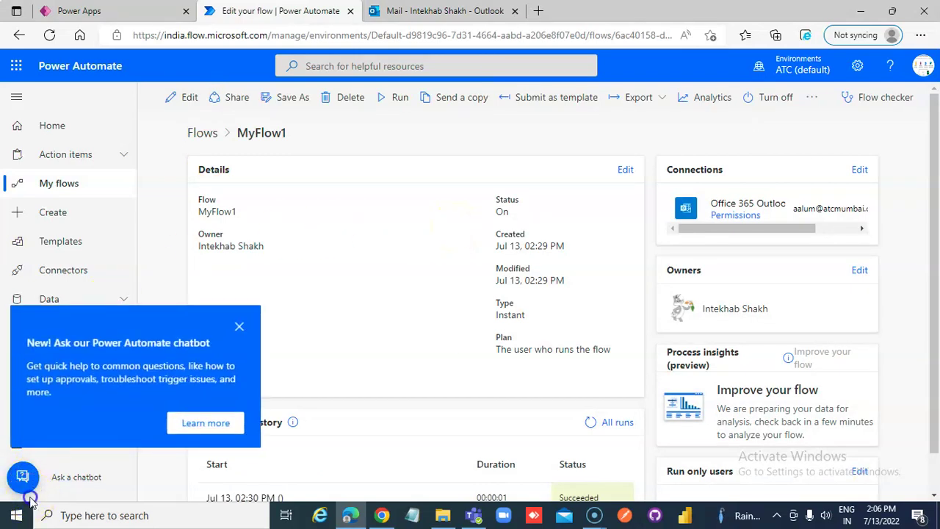